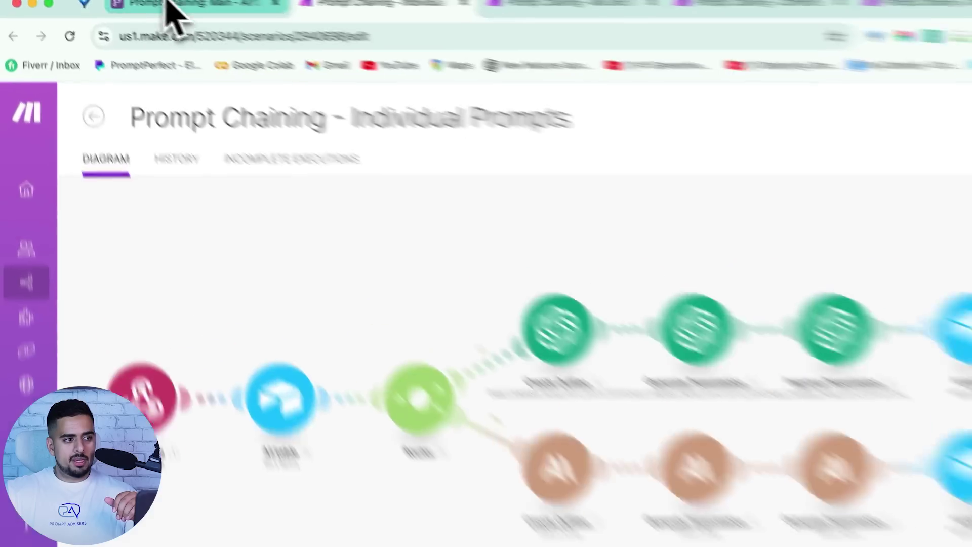
Add an empty row below the five ideas in Airtable, then open the Make scenario for editing
click(120, 2)
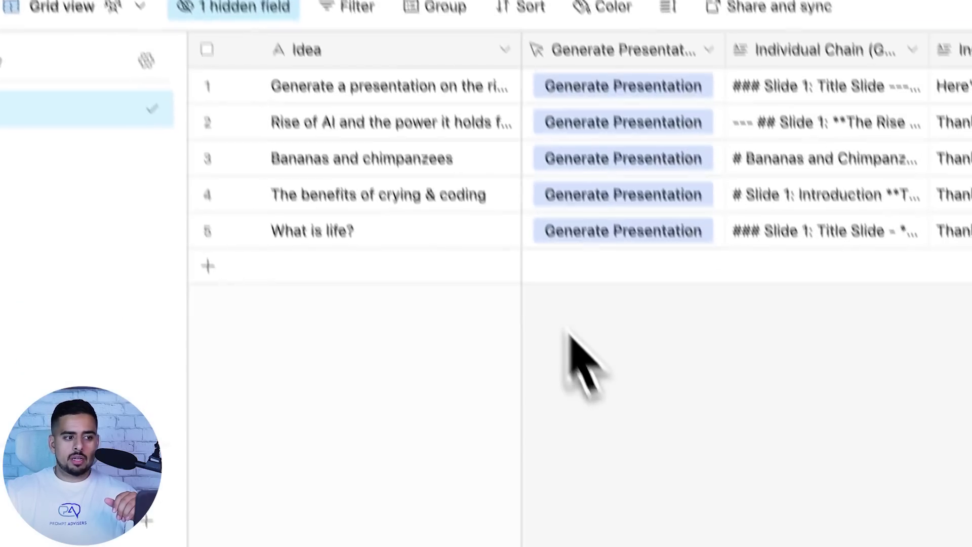
click(390, 268)
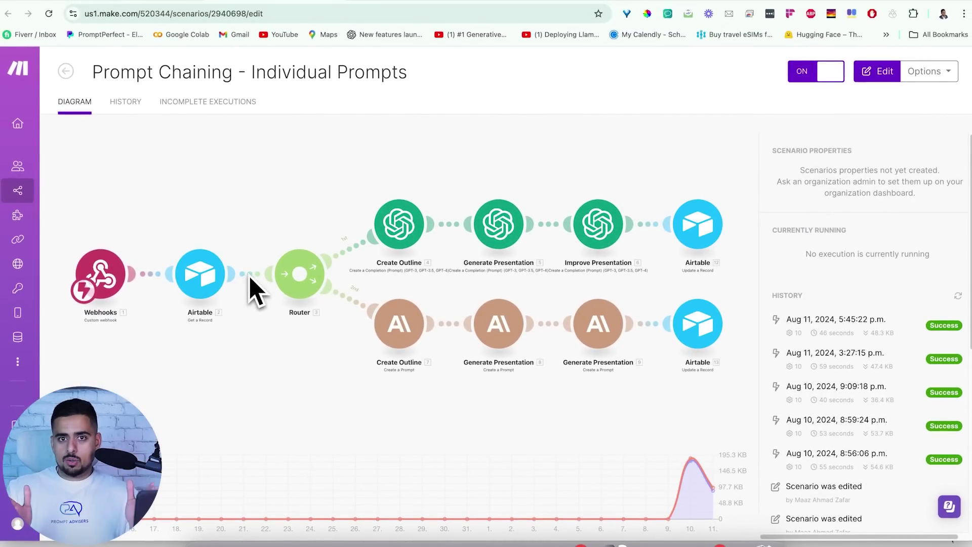
click(256, 291)
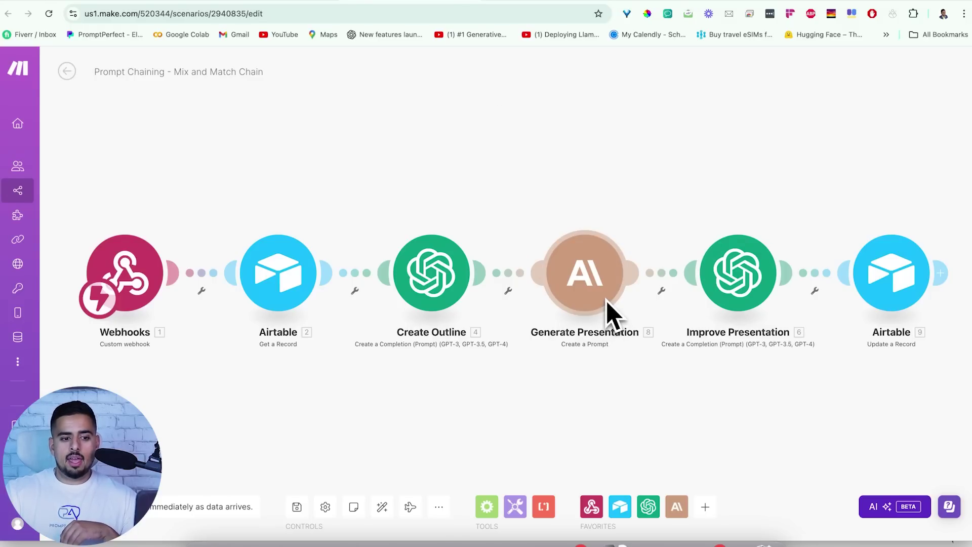
Review the Improve Presentation and Create Outline prompts, then view the Claude Generate Presentation prompt
click(741, 296)
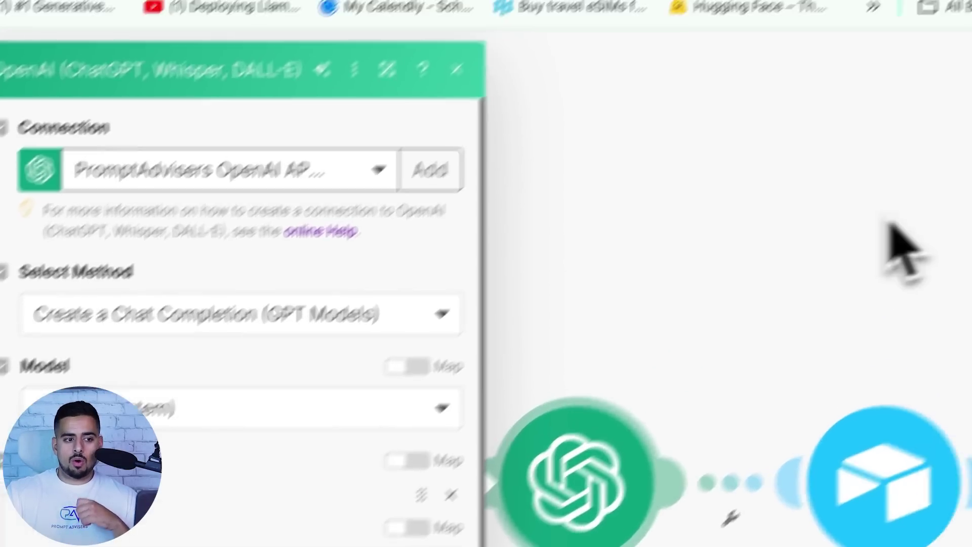
click(710, 117)
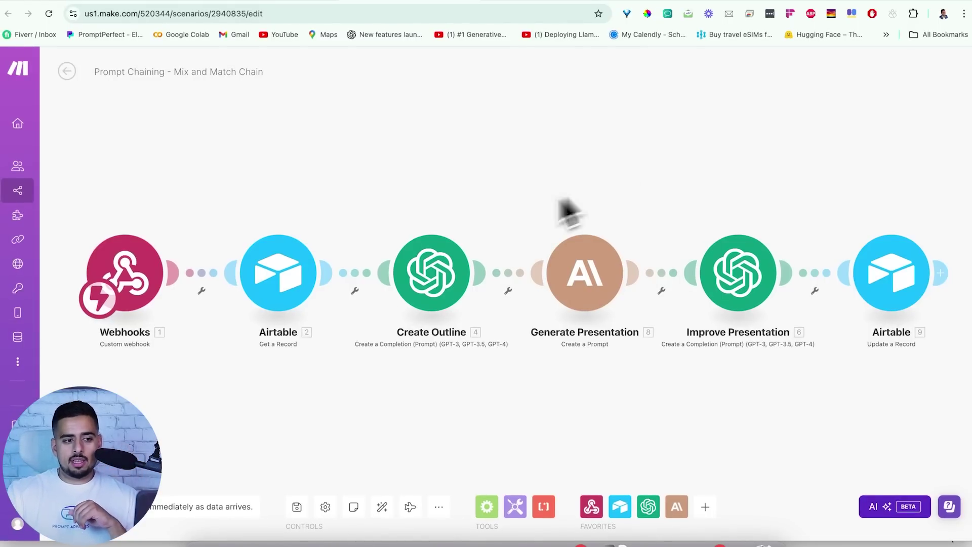
click(432, 276)
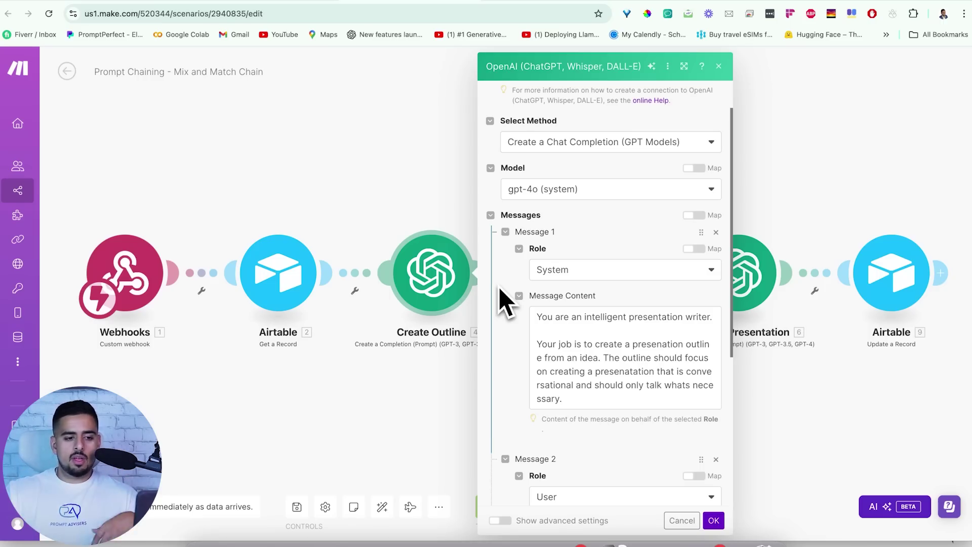
click(557, 317)
drag(539, 315, 545, 315)
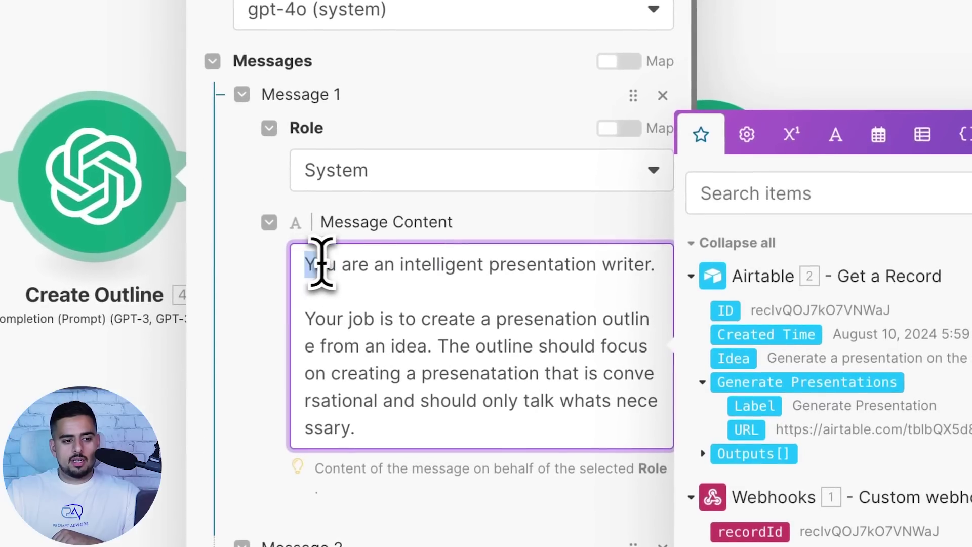
drag(321, 261, 643, 258)
click(562, 291)
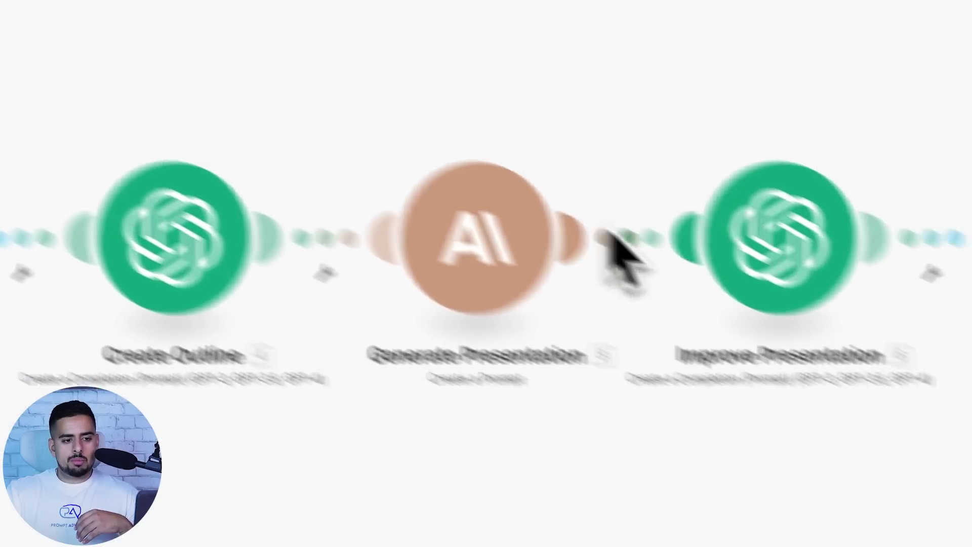
click(597, 275)
scroll(527, 304, down, 10)
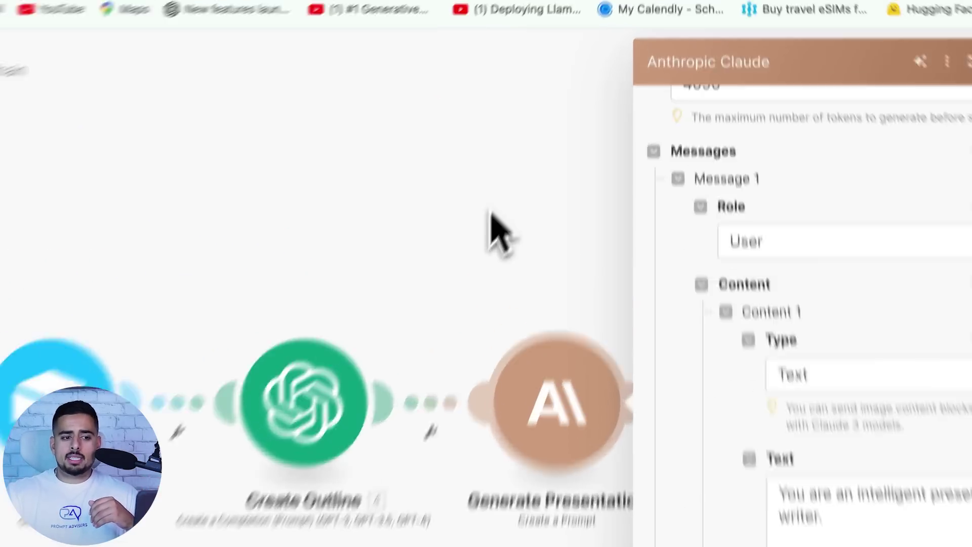
Close the Anthropic Claude Generate Presentation settings panel
click(542, 151)
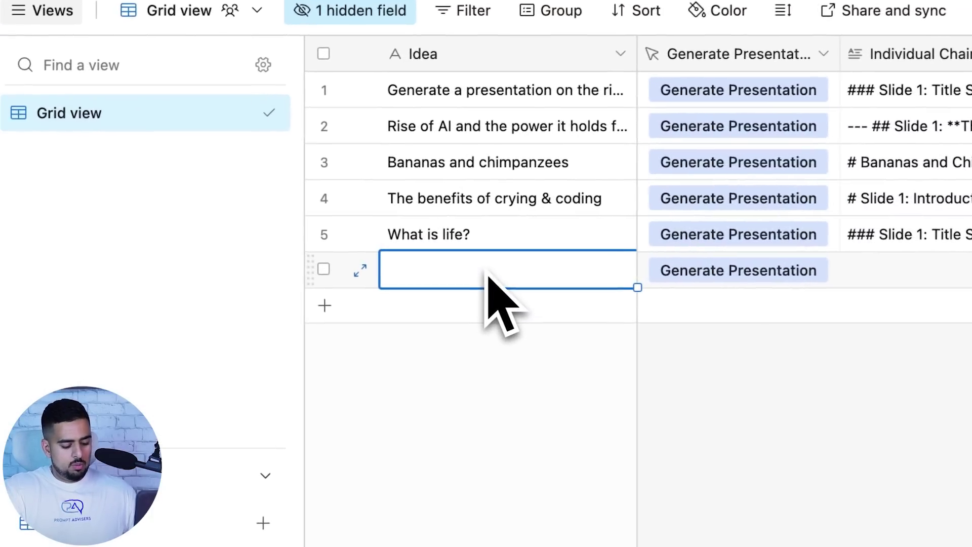
Enter the idea 'How to do prompt engineering like a champ' in row 6 and generate presentations
text(How to do prompt e)
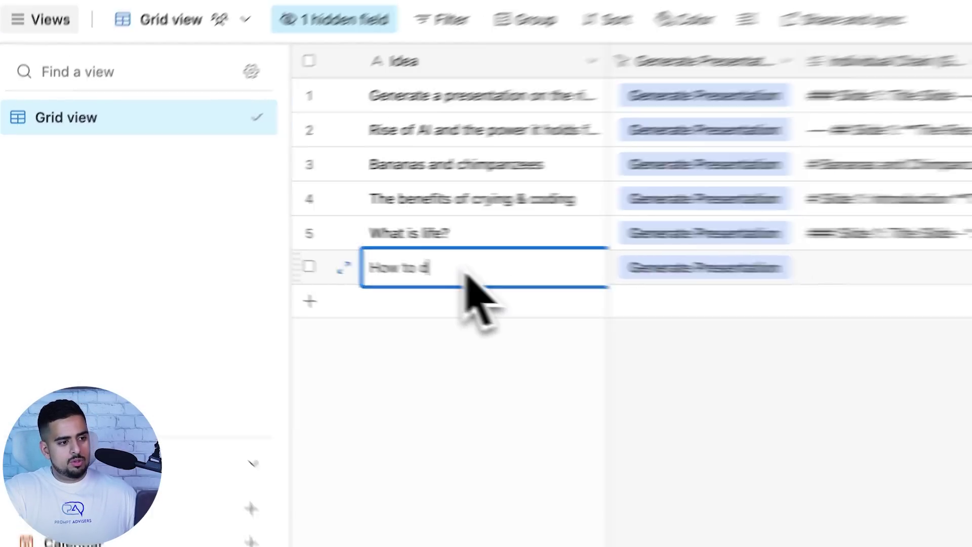
text(ng)
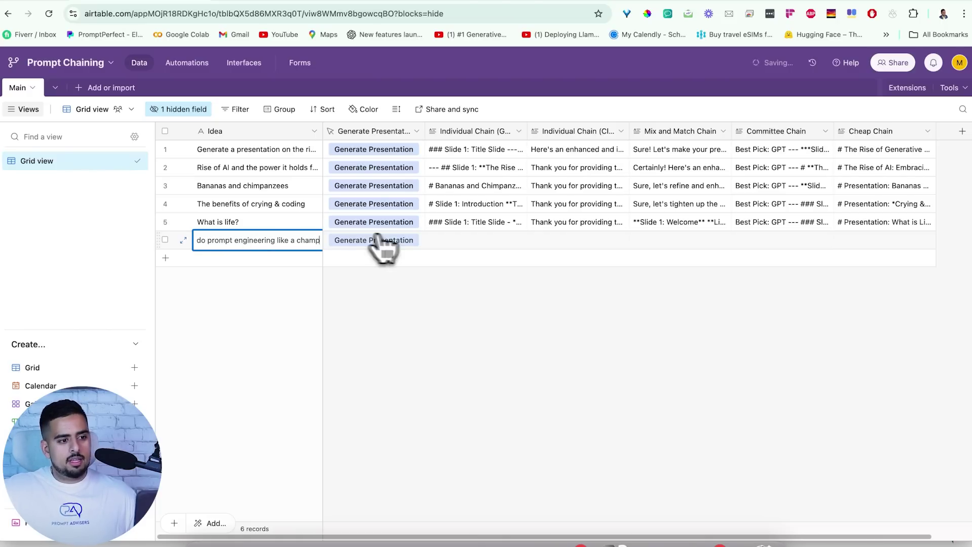
key(Return)
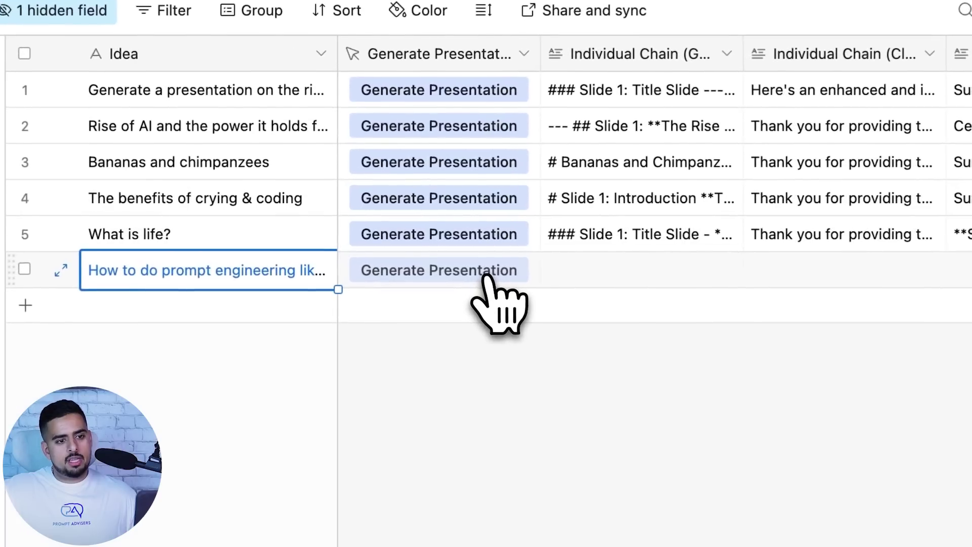
click(486, 273)
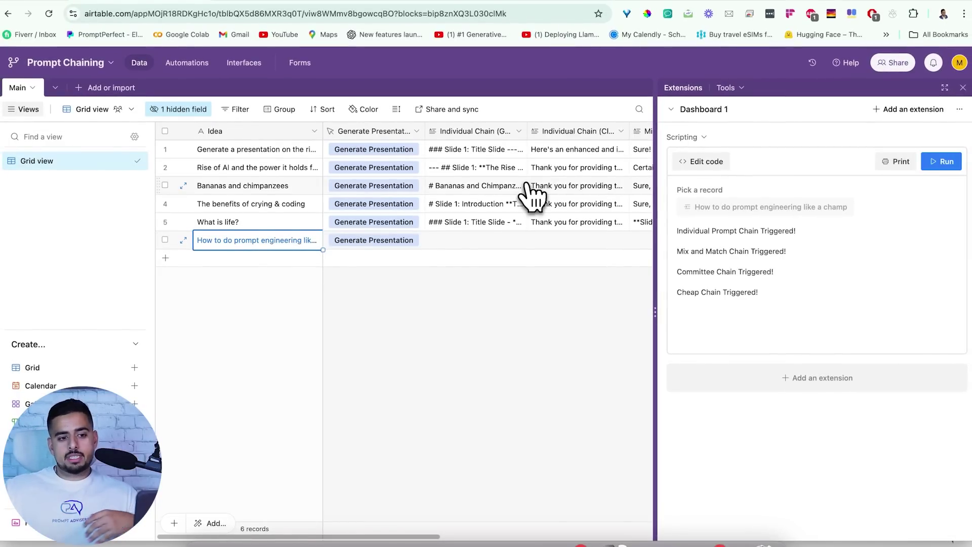
Check the Individual Prompts, Mix and Match, Committee and Cheap Chain scenarios, then return to Airtable
click(256, 30)
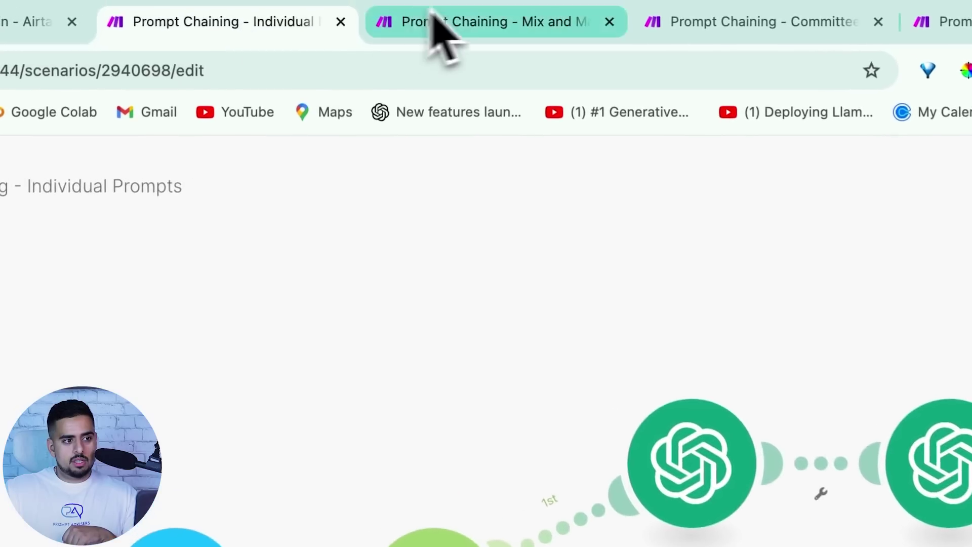
click(423, 28)
click(704, 38)
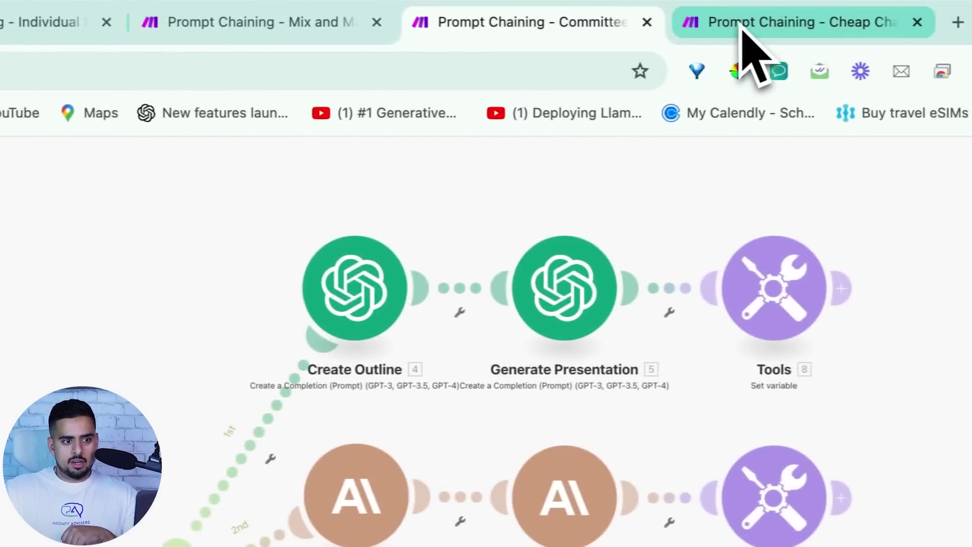
click(957, 22)
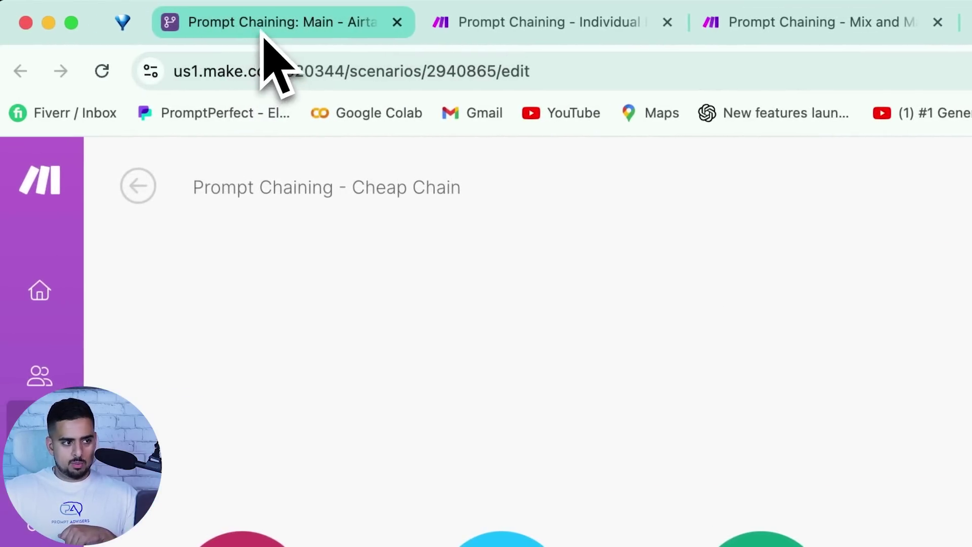
click(10, 33)
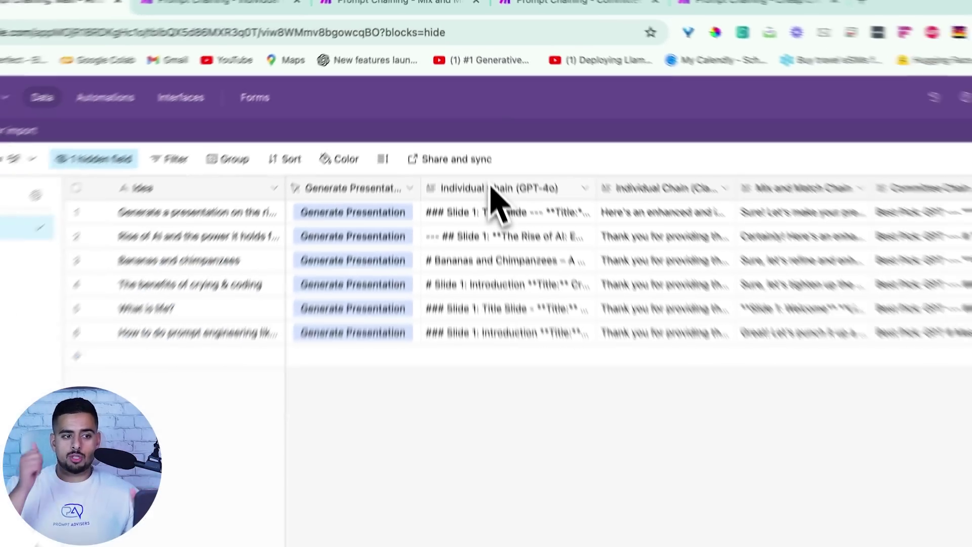
Read through row 6's full GPT-4o Individual Chain presentation
click(491, 189)
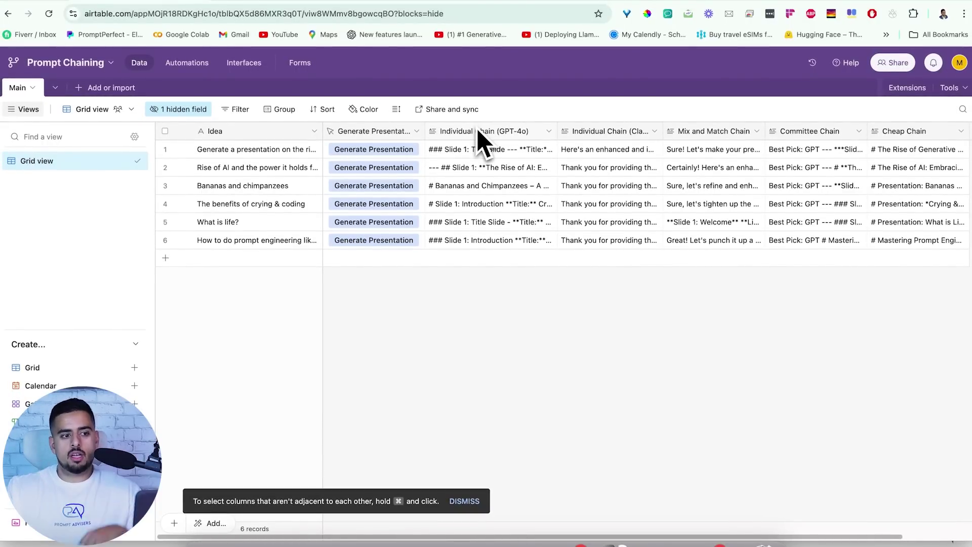
click(541, 241)
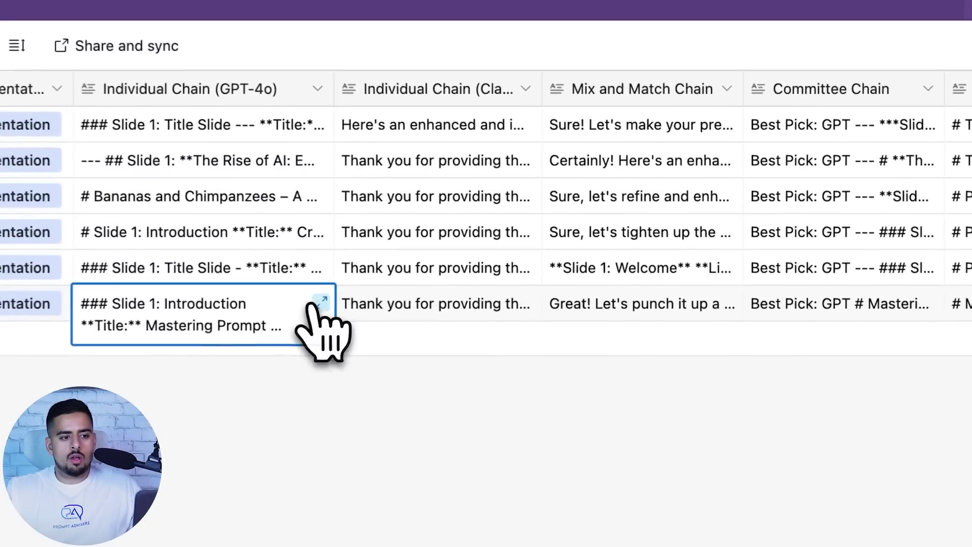
click(553, 236)
scroll(623, 232, down, 6)
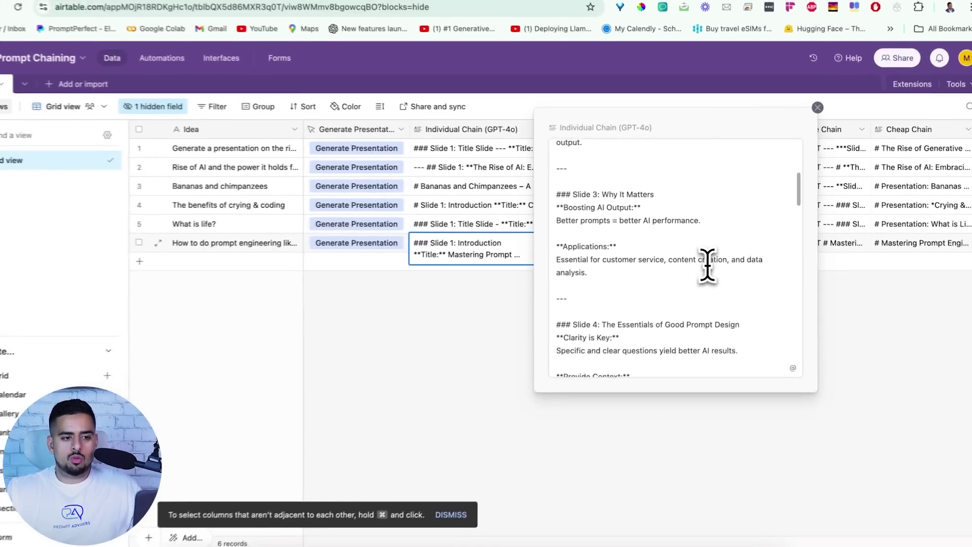
scroll(707, 264, down, 10)
scroll(710, 261, down, 8)
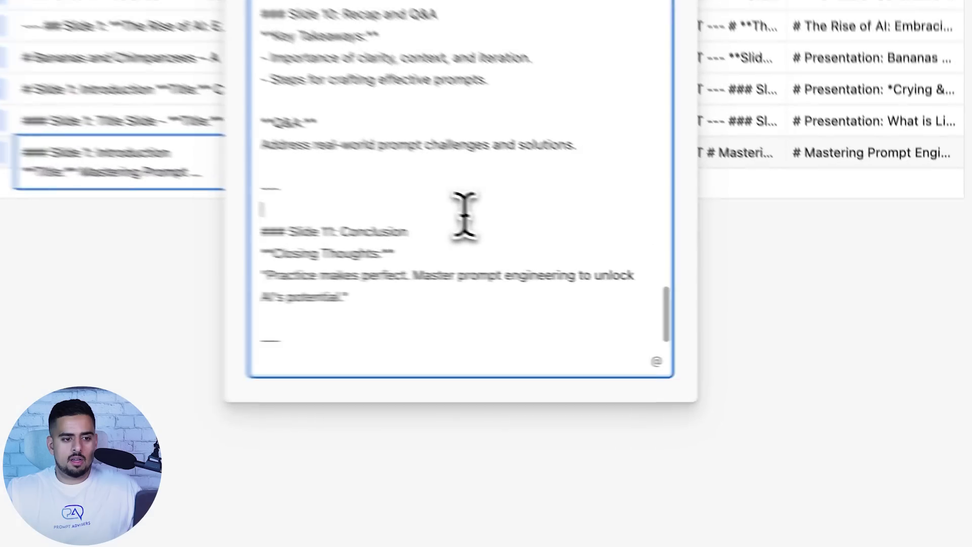
click(894, 330)
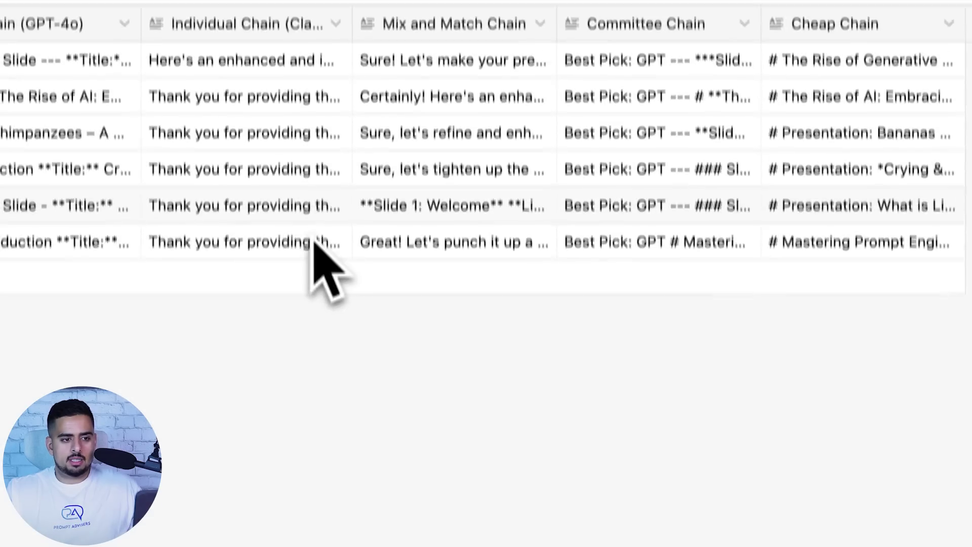
Read through row 6's full Claude 3.5 Sonnet Individual Chain presentation
click(317, 243)
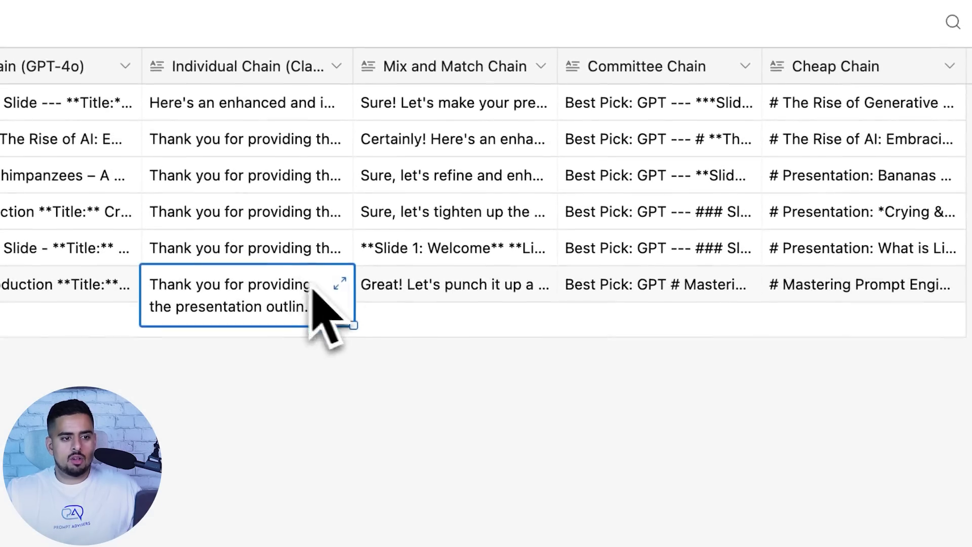
click(337, 239)
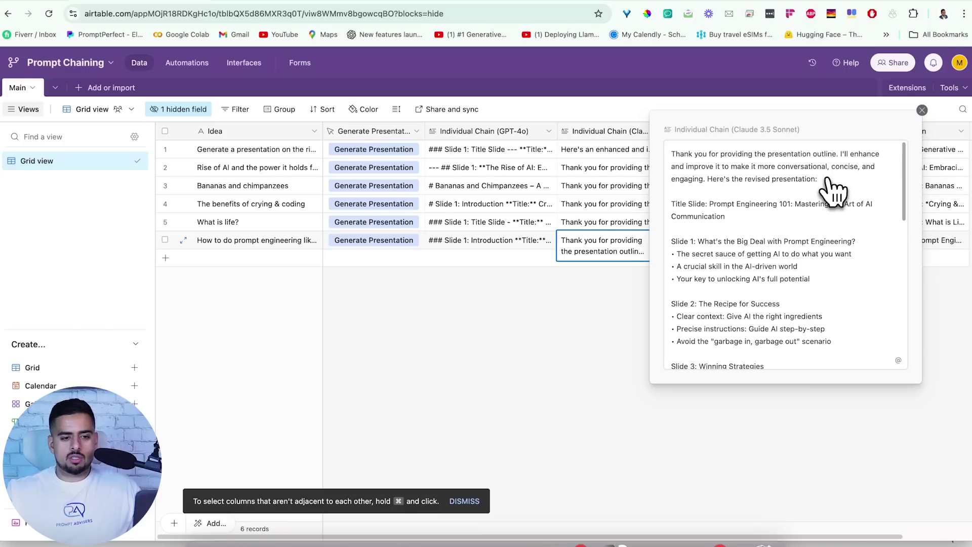
scroll(681, 222, down, 5)
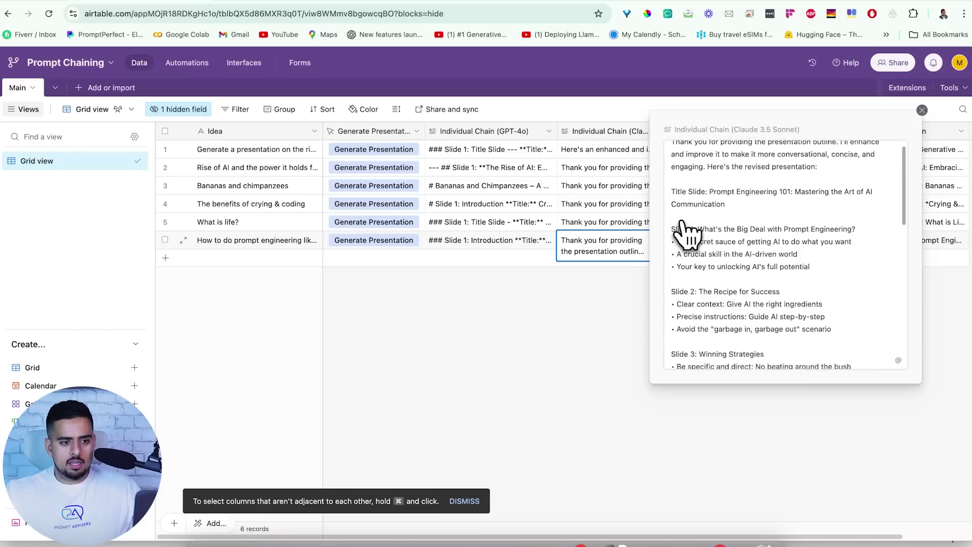
scroll(706, 243, down, 10)
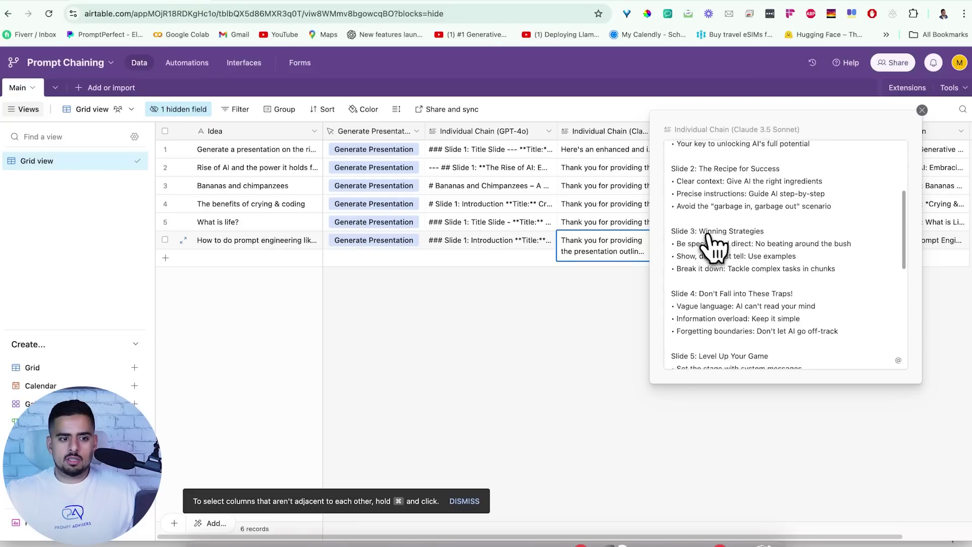
scroll(718, 248, down, 3)
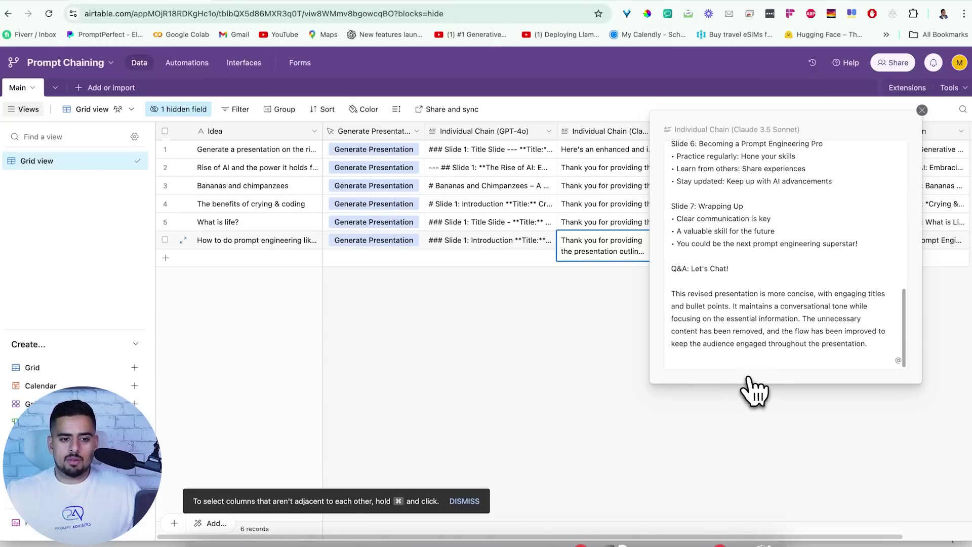
key(Escape)
click(749, 244)
Read through row 6's full Mix and Match Chain presentation
click(763, 240)
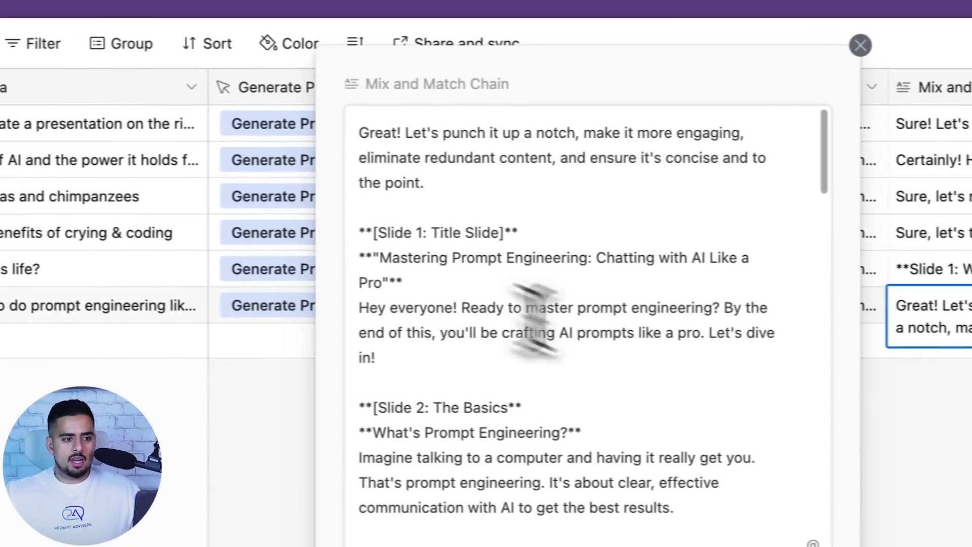
click(541, 288)
scroll(541, 291, down, 5)
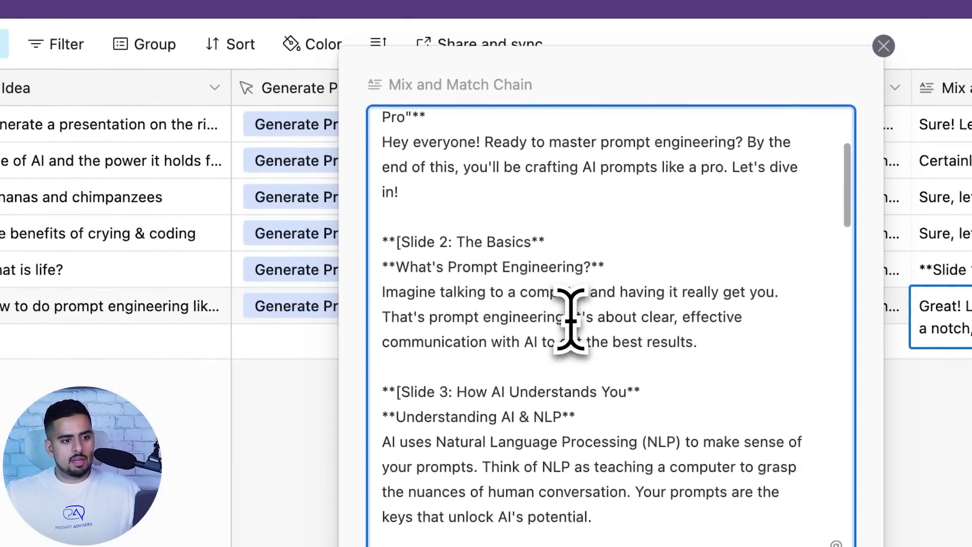
scroll(570, 319, down, 10)
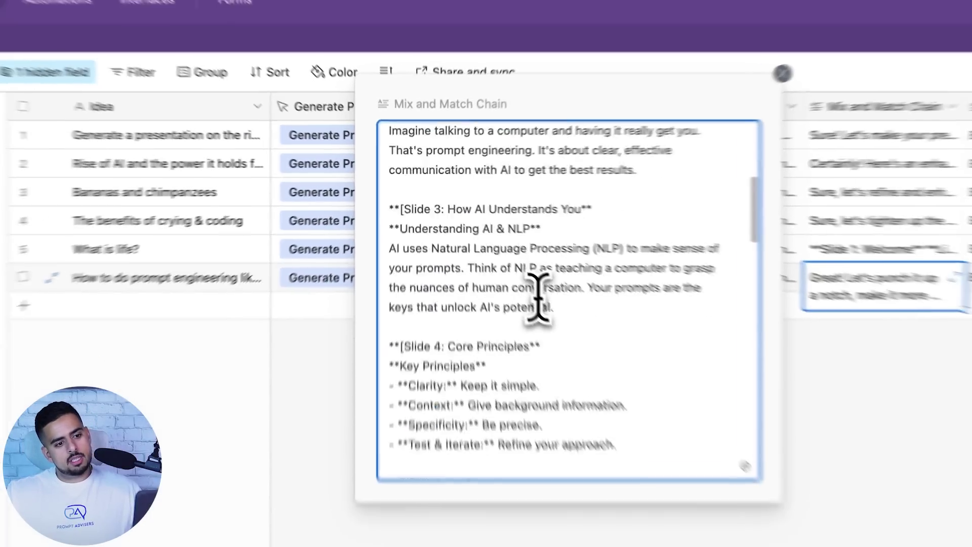
scroll(493, 255, down, 1)
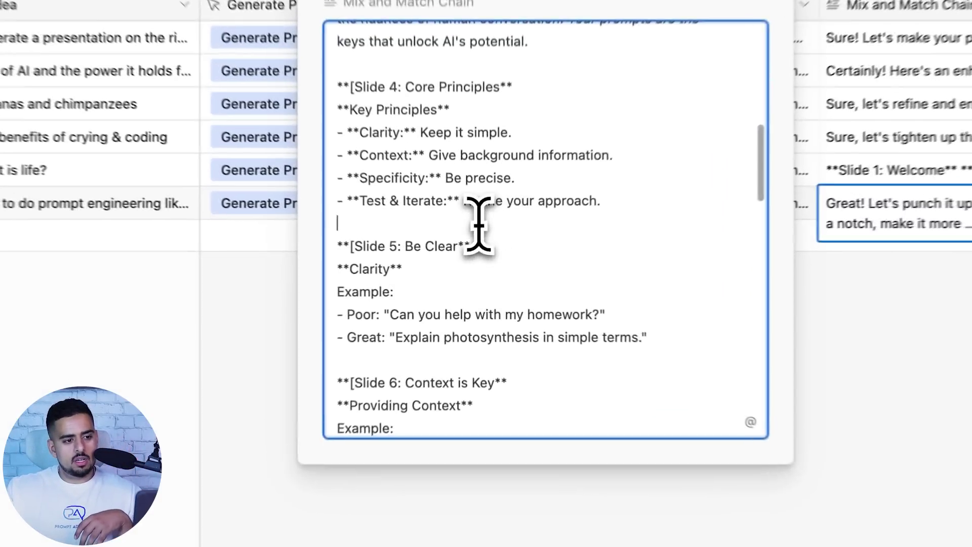
scroll(493, 251, down, 10)
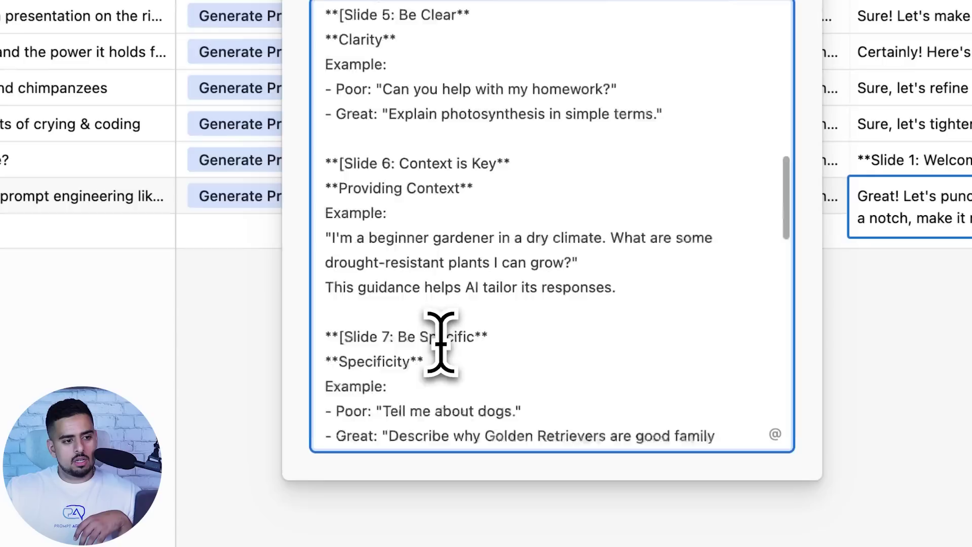
scroll(440, 344, down, 8)
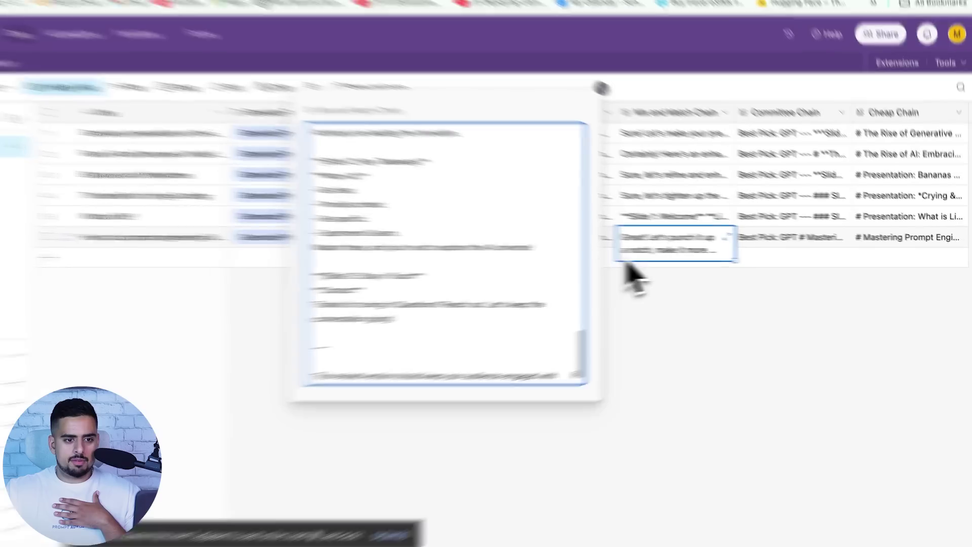
click(674, 275)
Read row 6's Committee Chain presentation, highlighting Slide 12's recap and next-steps lines
click(847, 246)
click(745, 218)
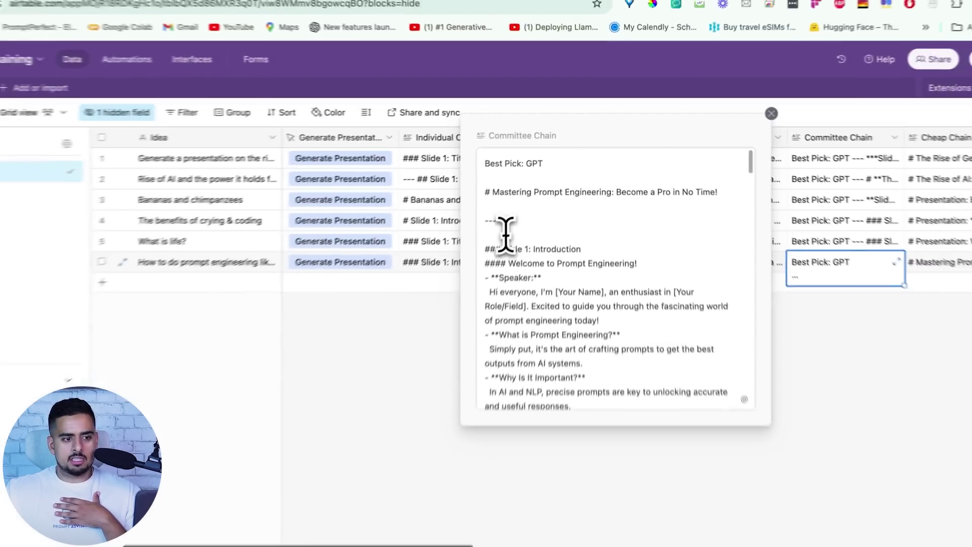
scroll(510, 238, down, 2)
scroll(510, 238, down, 5)
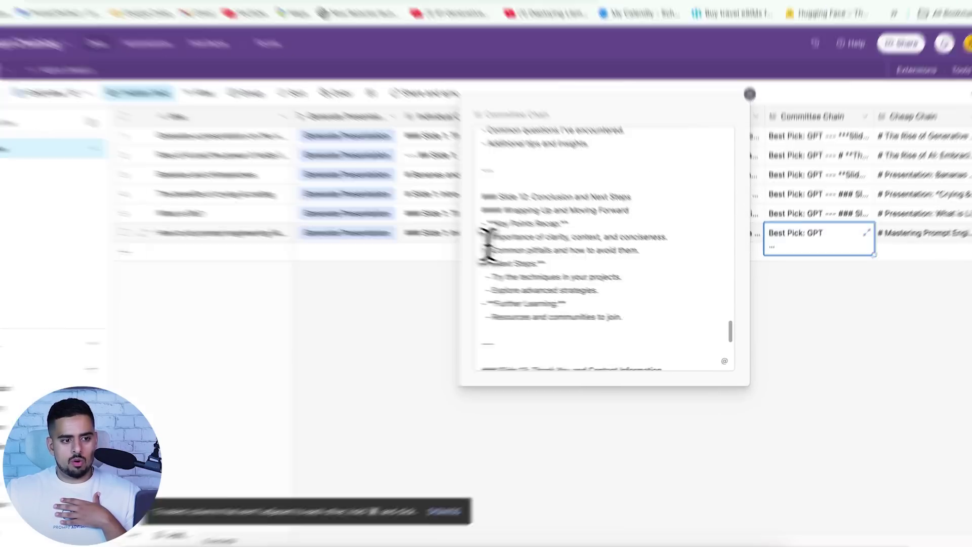
drag(508, 245, 568, 279)
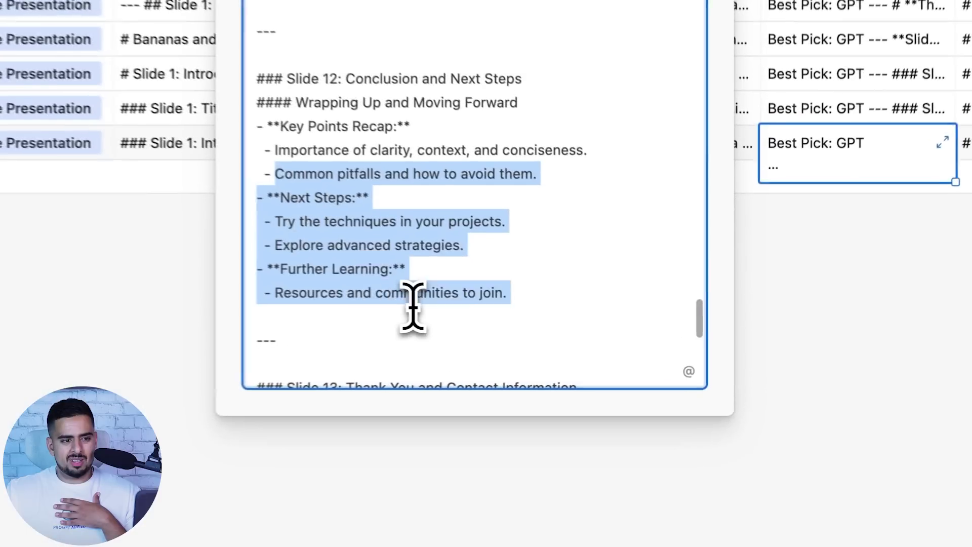
key(Escape)
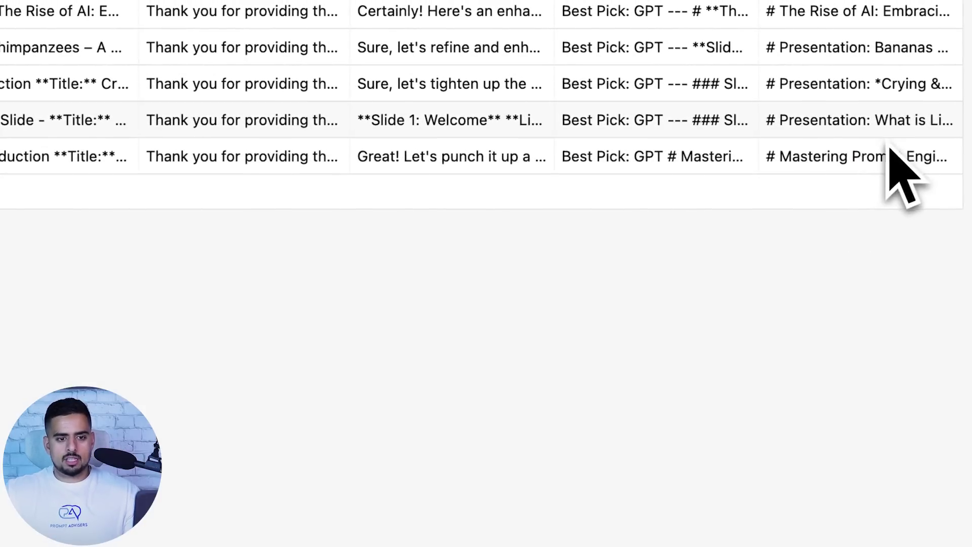
click(911, 147)
click(931, 155)
scroll(397, 208, down, 10)
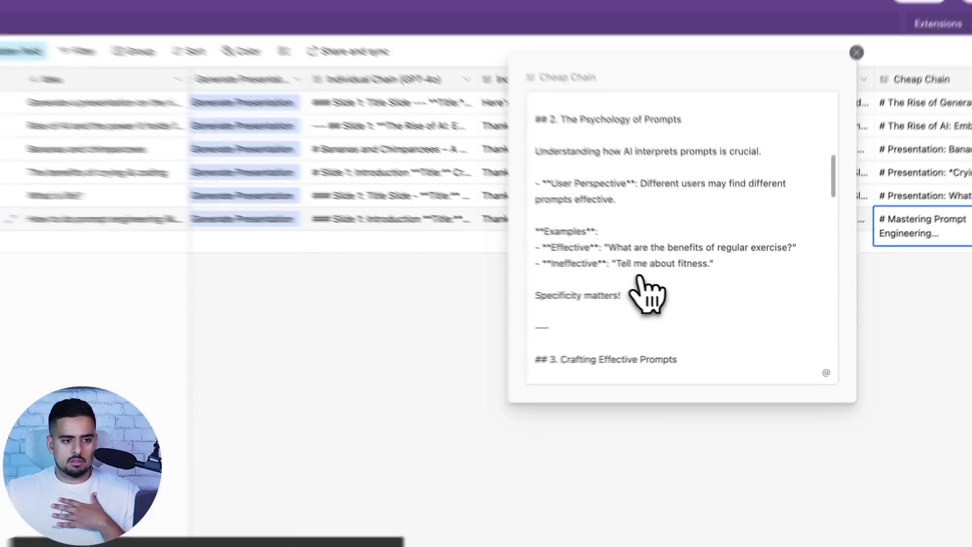
scroll(639, 278, down, 5)
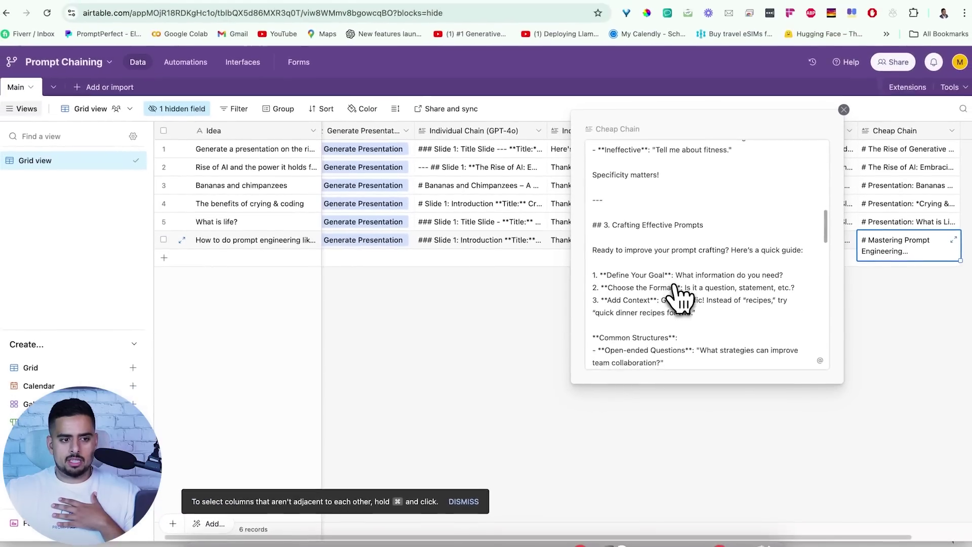
scroll(676, 291, down, 4)
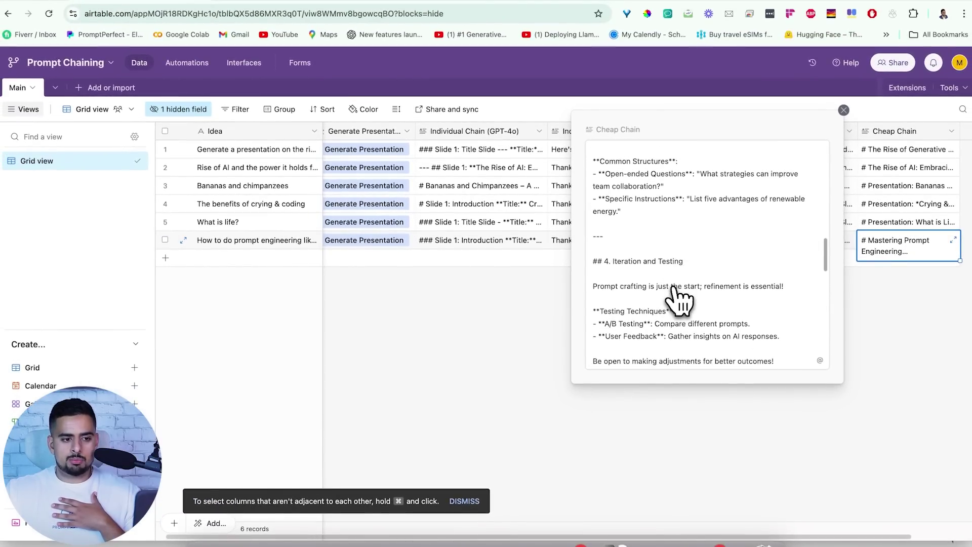
scroll(678, 299, down, 4)
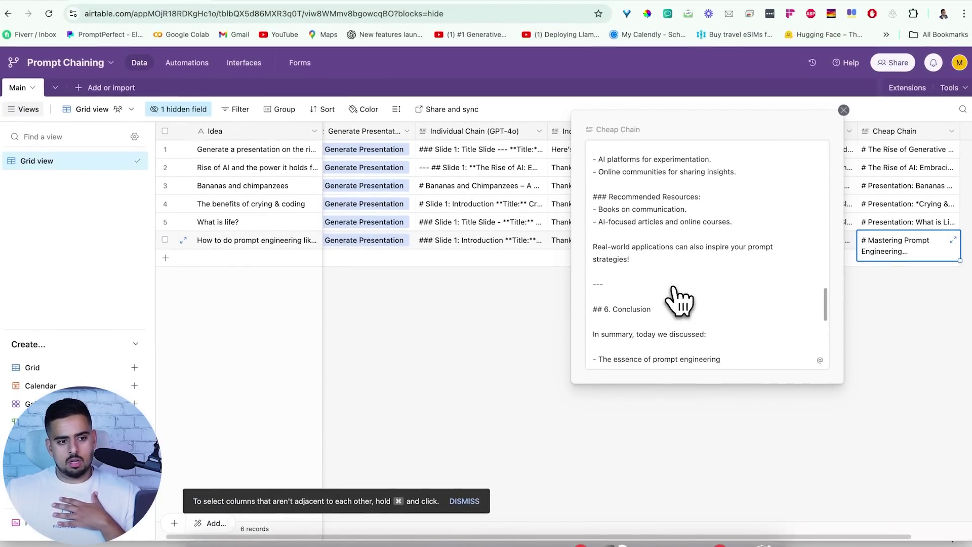
scroll(678, 300, down, 2)
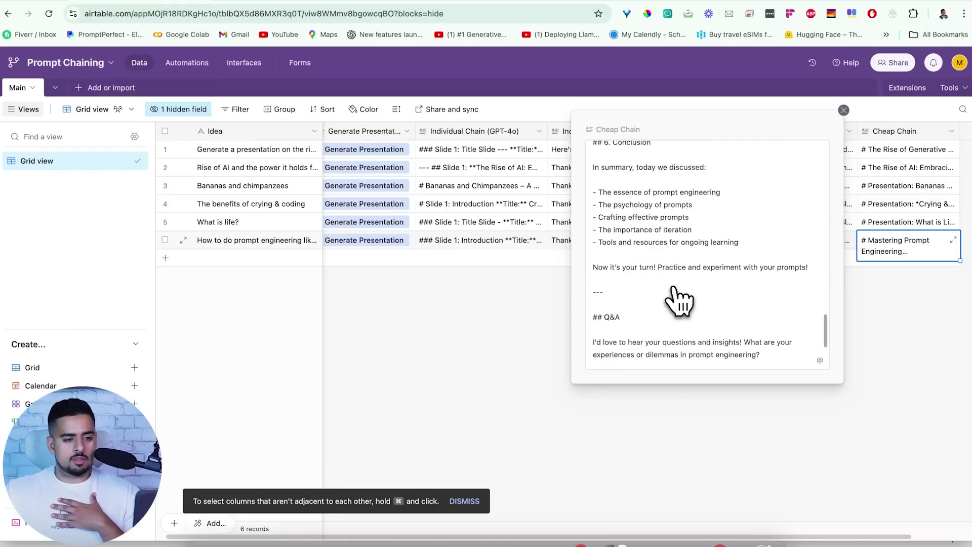
scroll(677, 301, up, 6)
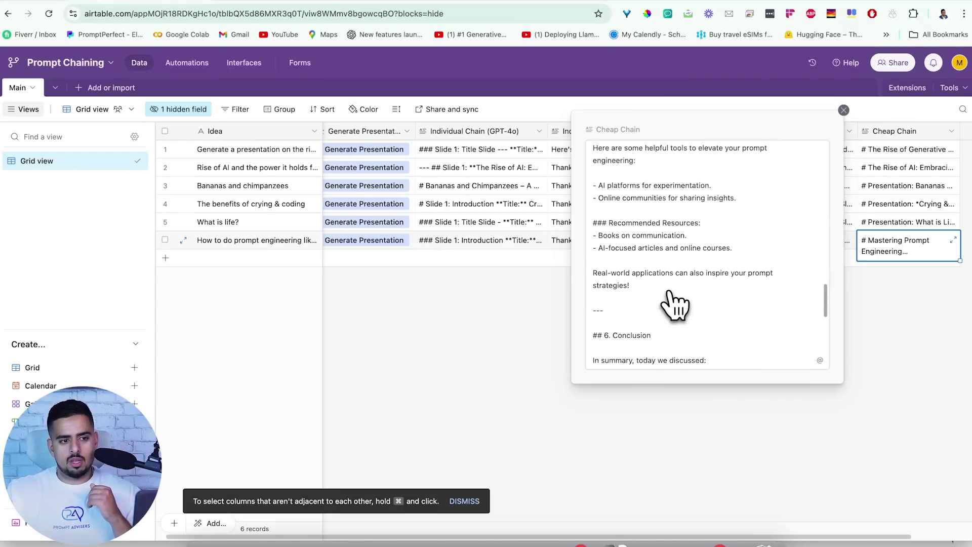
scroll(674, 304, up, 1)
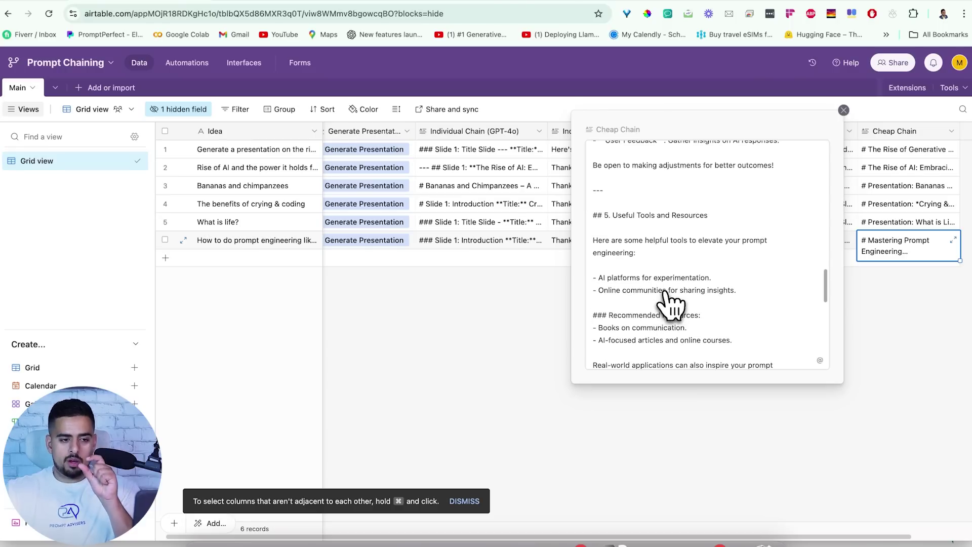
scroll(671, 304, down, 10)
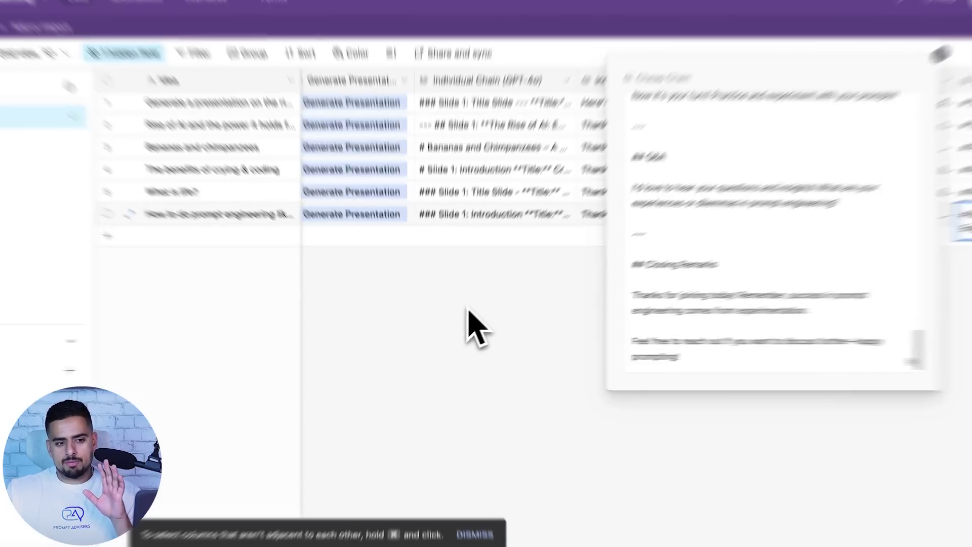
click(473, 326)
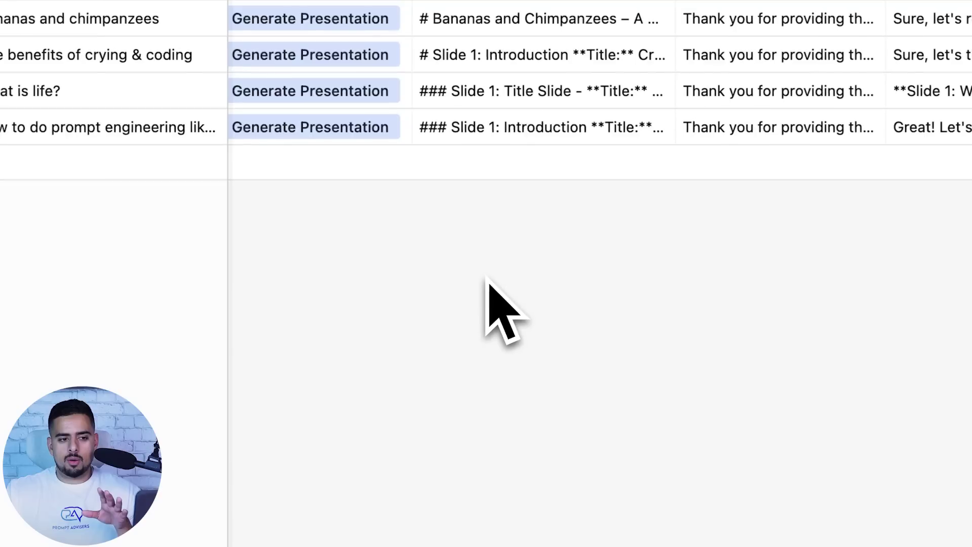